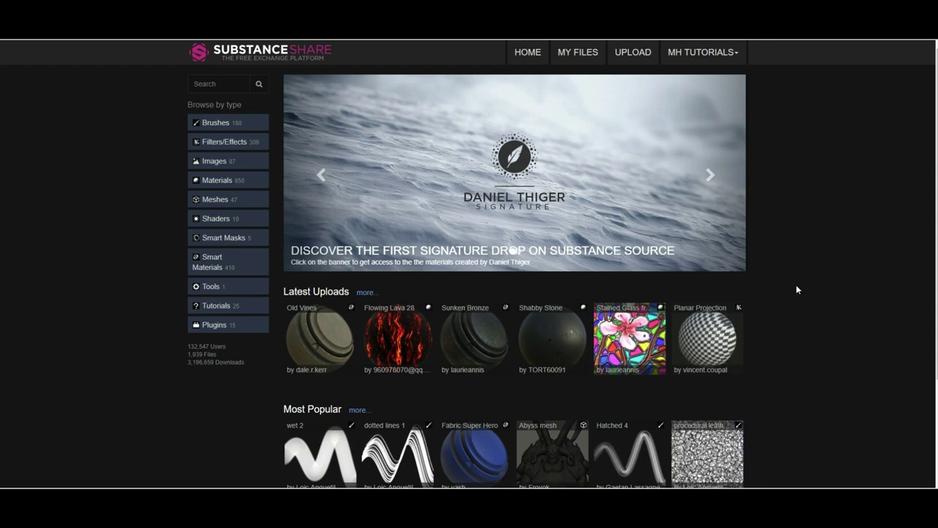
# Step: Show the Materials category on Substance Share, then switch to the Substance Source window
pyautogui.click(216, 181)
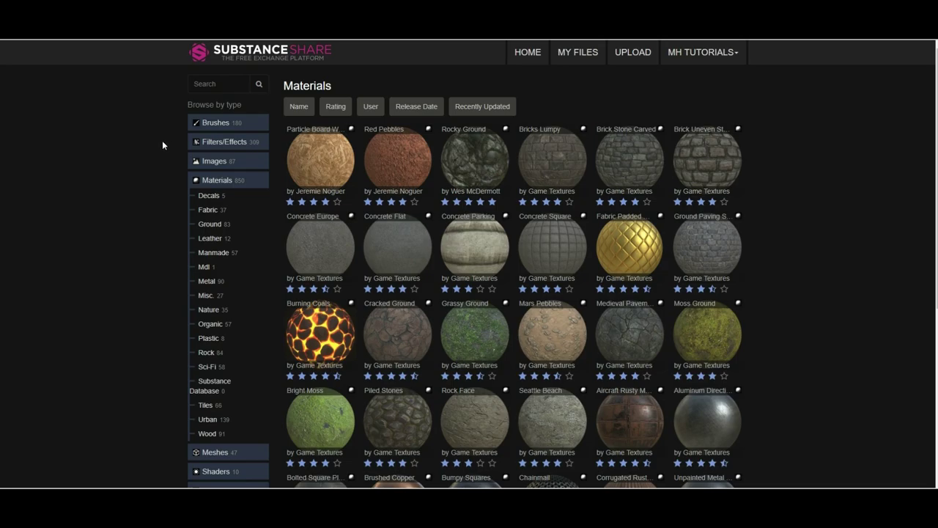
pyautogui.hotkey('alt', 'Tab')
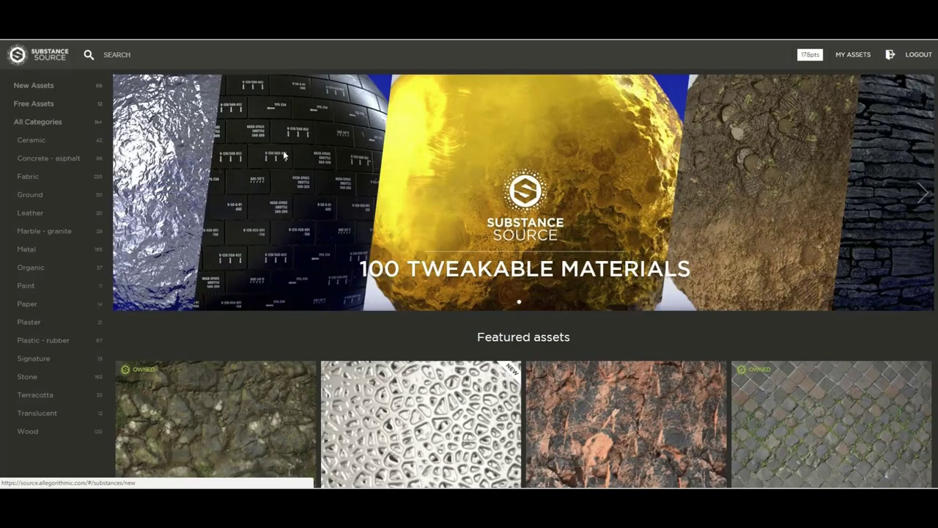
# Step: Scroll down through Substance Source's featured assets and back up to the top
pyautogui.scroll(-4, 326, 284)
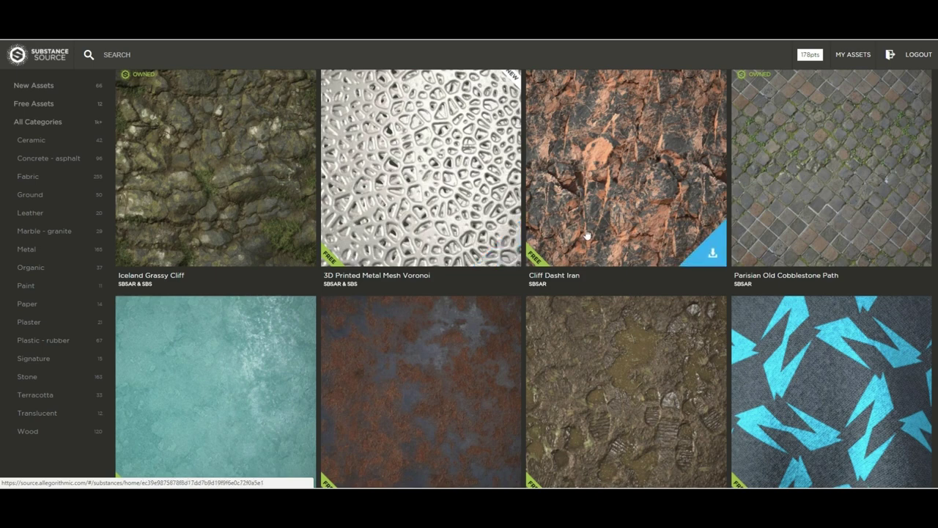
pyautogui.scroll(3, 564, 227)
pyautogui.scroll(1, 553, 221)
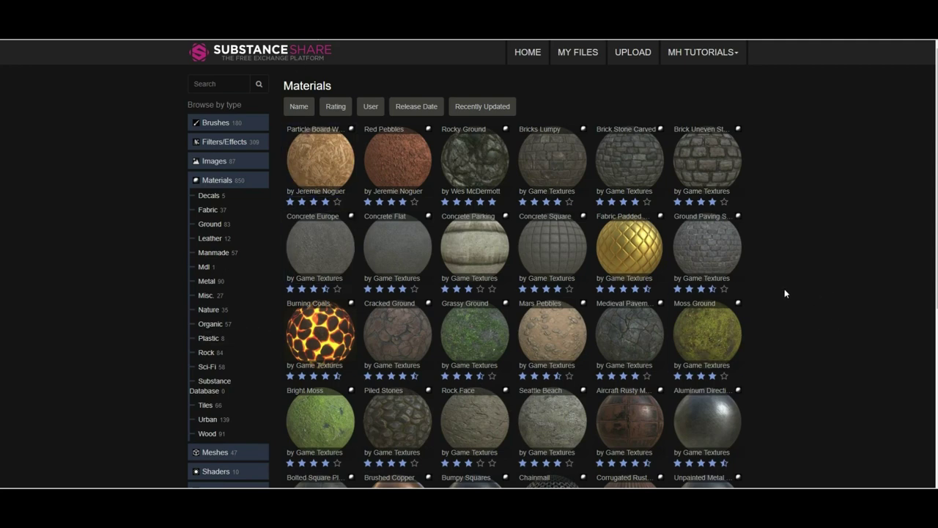
# Step: Filter to Metal materials and download the Simple Diamond plate_RM zip
pyautogui.scroll(-3, 783, 293)
pyautogui.scroll(3, 778, 291)
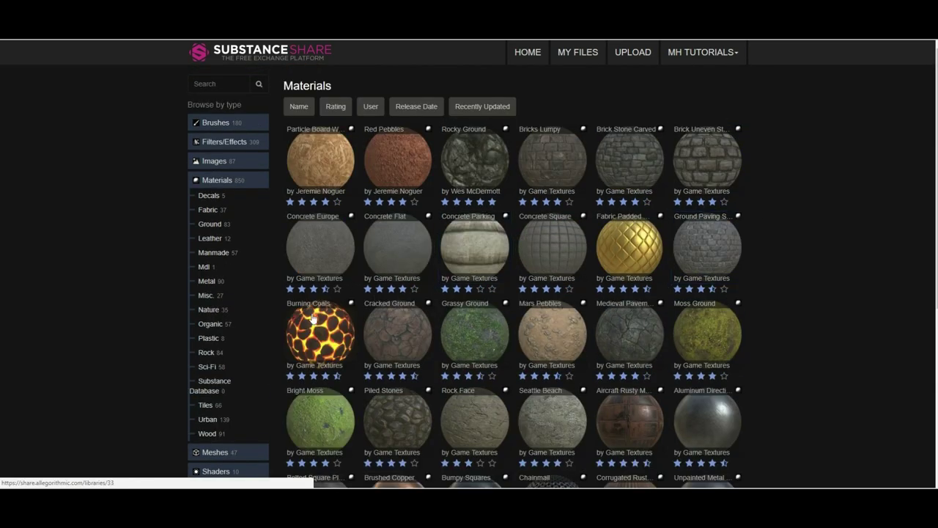
pyautogui.click(213, 283)
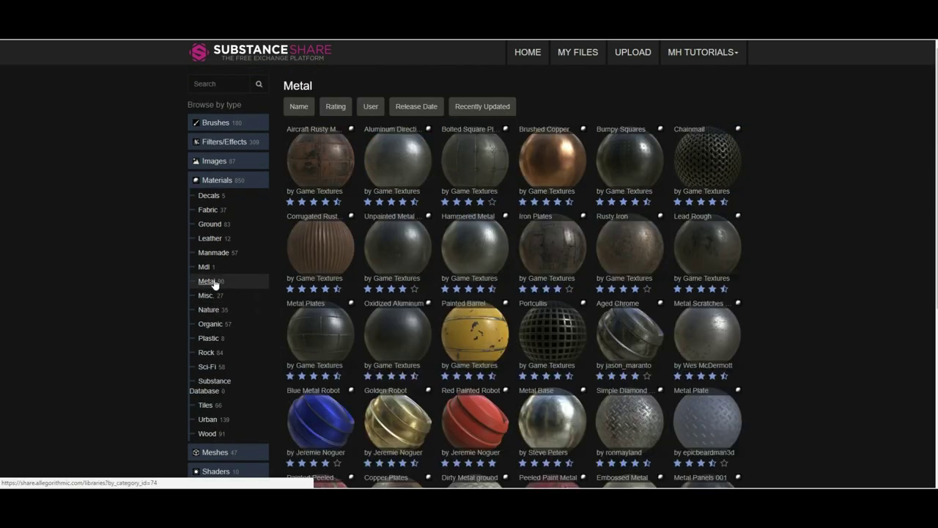
pyautogui.click(632, 415)
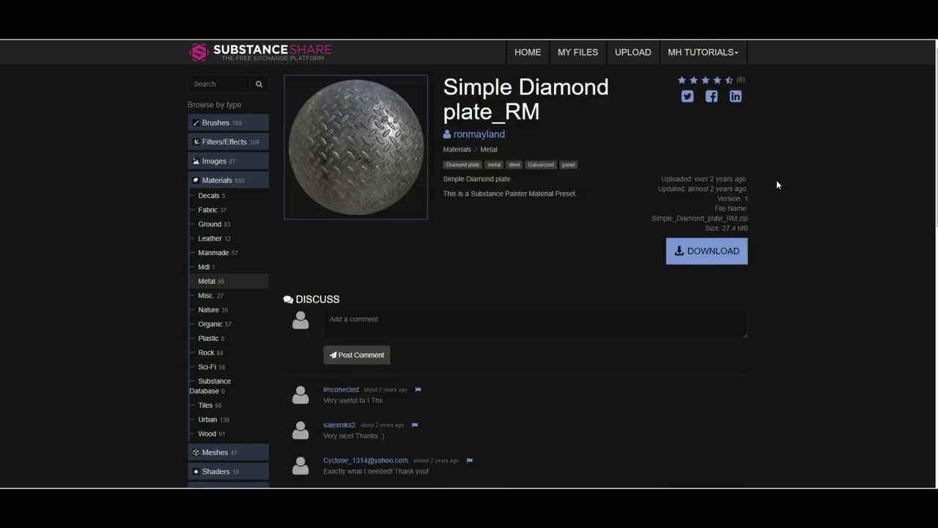
pyautogui.click(722, 255)
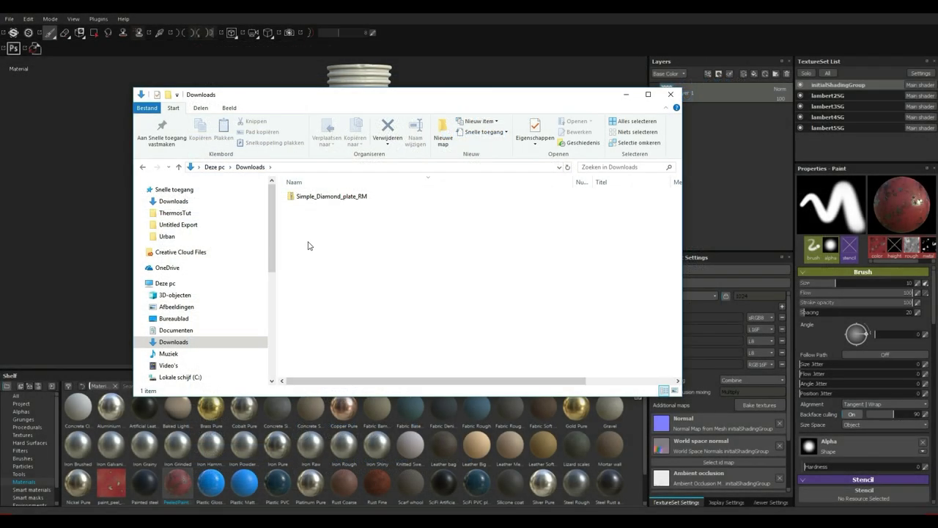
# Step: Extract the Simple_Diamond_plate_RM zip in Downloads with 7-Zip's 'Uitpakken (hier)'
pyautogui.click(365, 201)
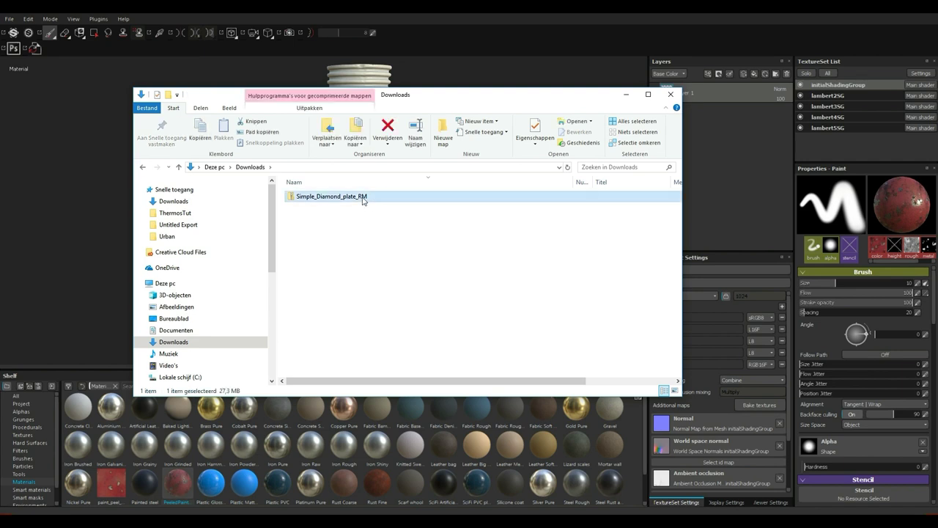
pyautogui.rightClick(363, 198)
pyautogui.moveTo(284, 241)
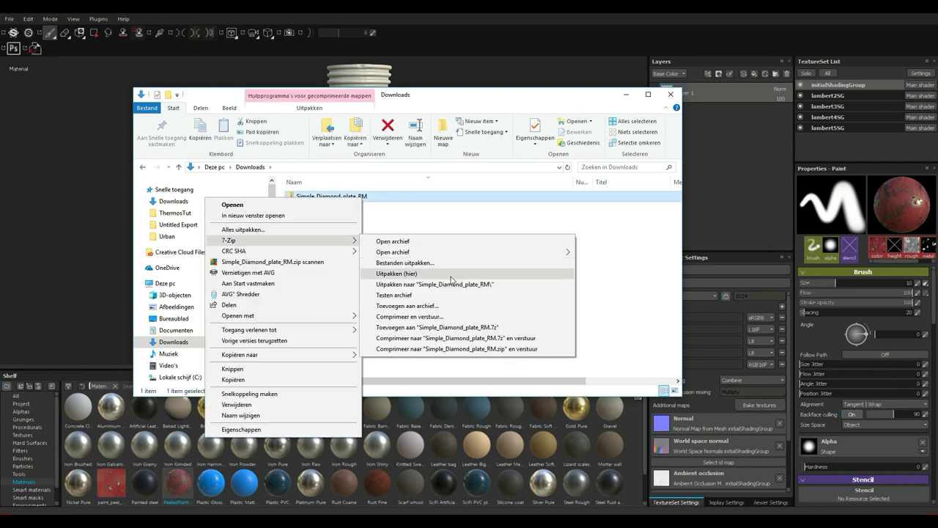
pyautogui.click(396, 273)
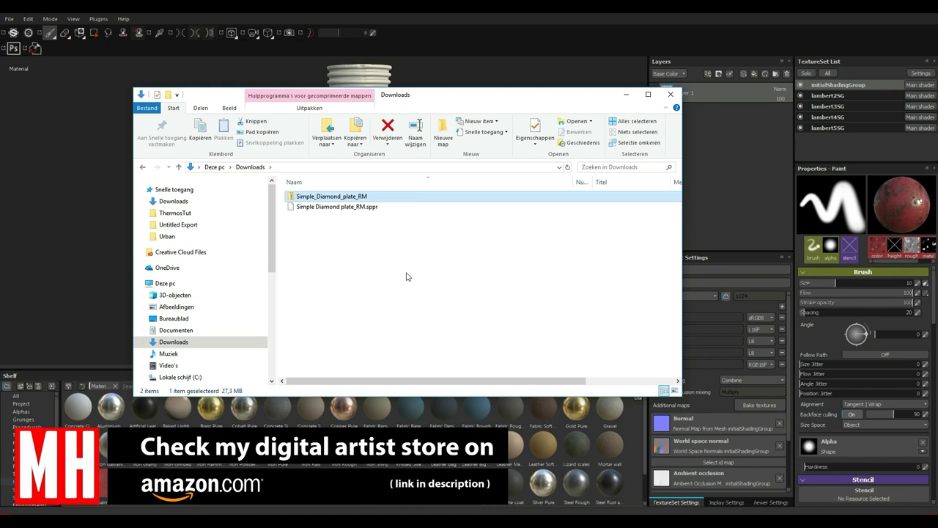
# Step: Copy the extracted Simple Diamond plate_RM.sppr file
pyautogui.click(367, 209)
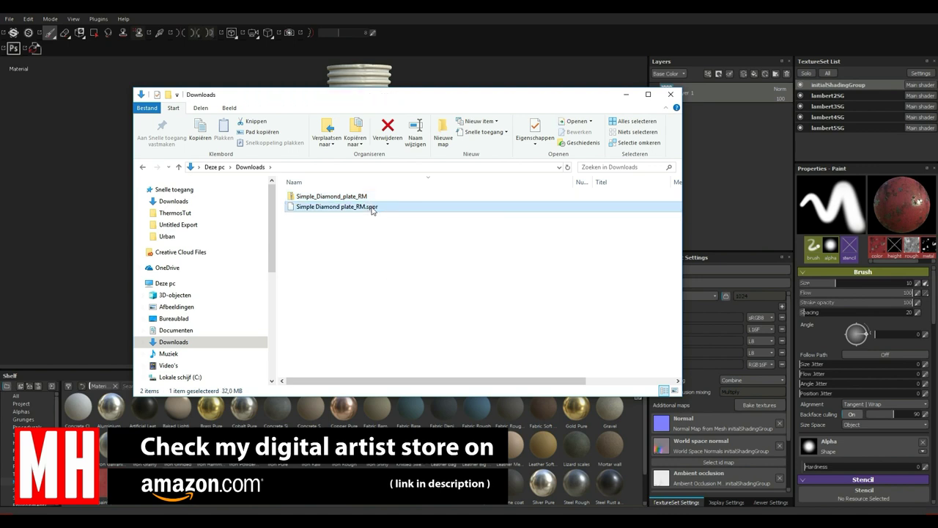
pyautogui.rightClick(368, 209)
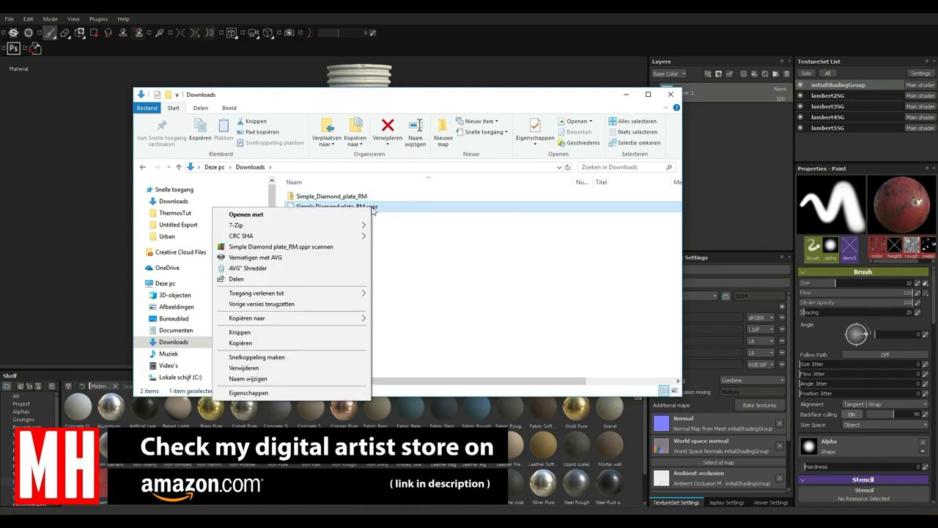
pyautogui.click(269, 346)
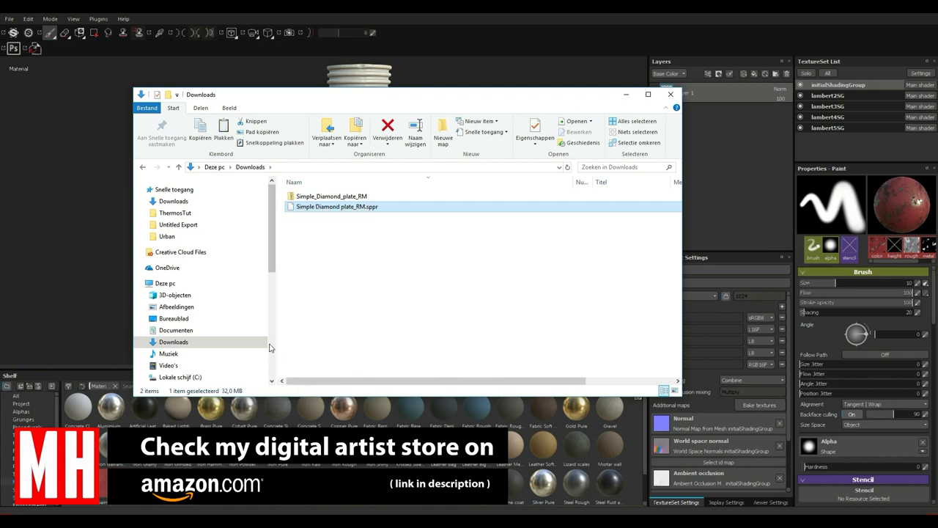
# Step: Paste it into Documents > Substance Painter 2 > shelf > materials and close File Explorer
pyautogui.click(177, 330)
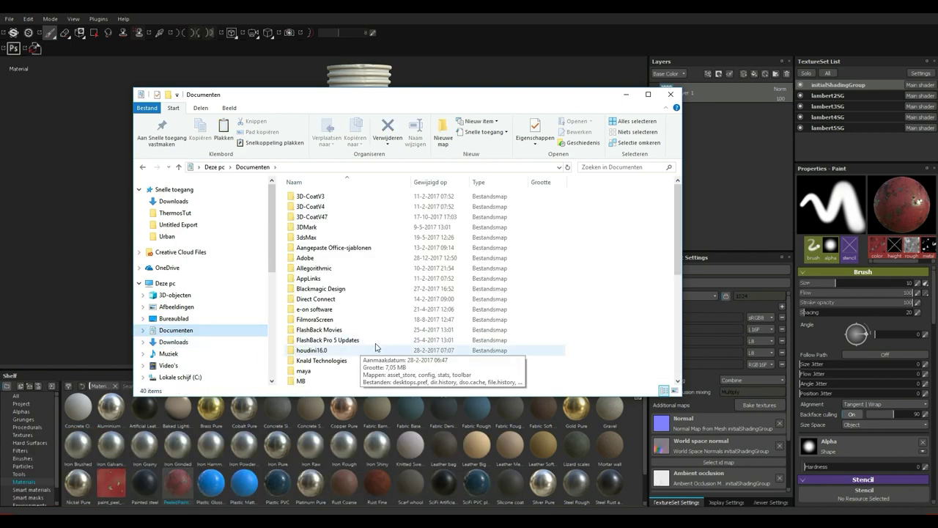
pyautogui.scroll(-2, 352, 350)
pyautogui.scroll(-4, 358, 343)
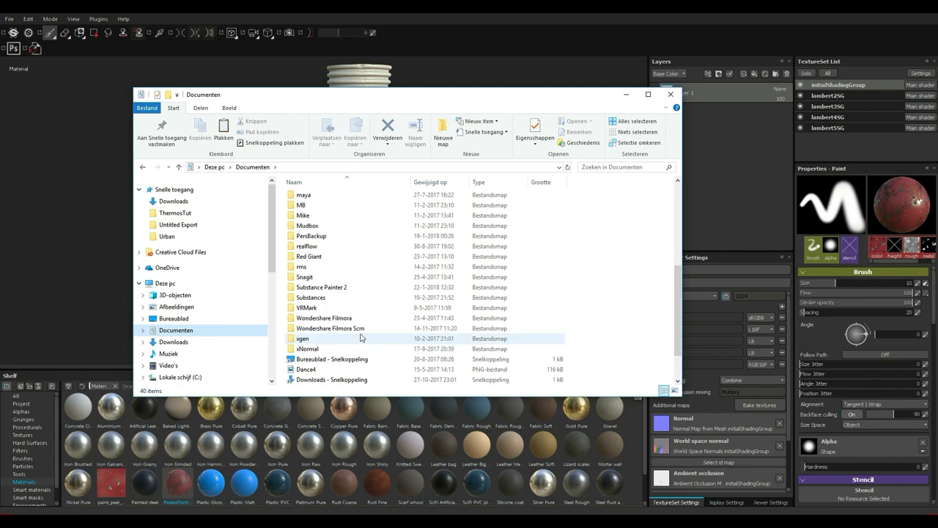
pyautogui.doubleClick(322, 287)
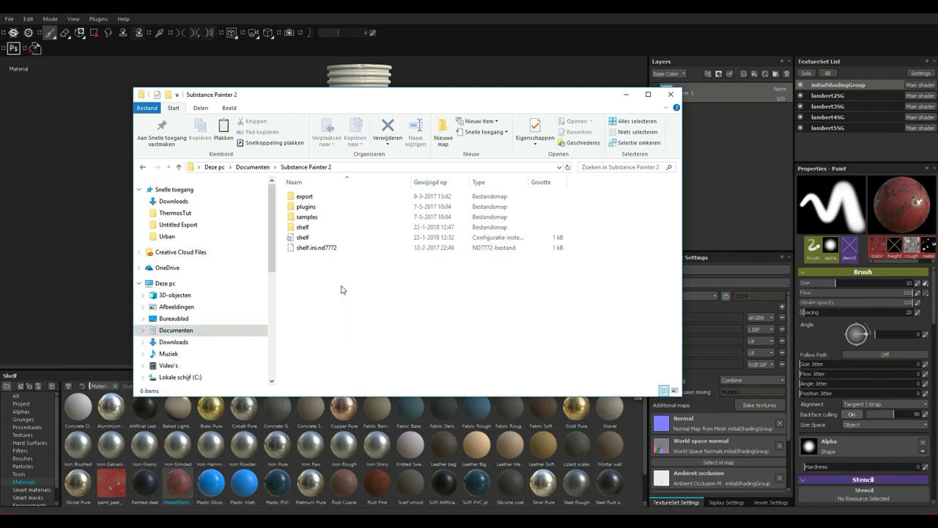
pyautogui.doubleClick(309, 229)
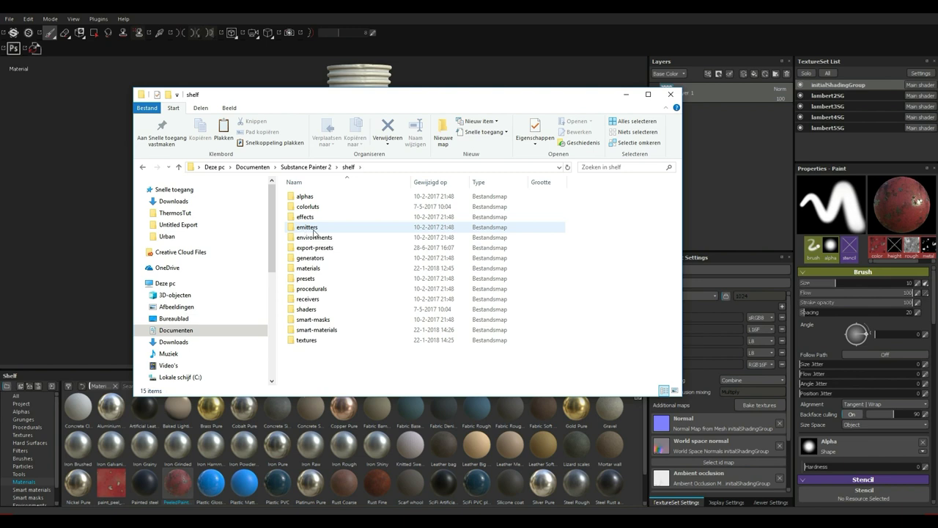
pyautogui.doubleClick(333, 269)
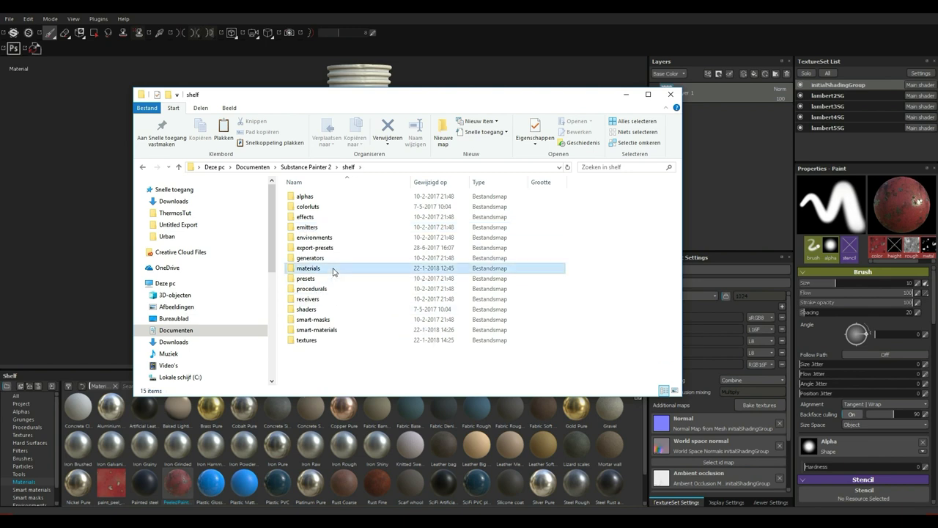
pyautogui.rightClick(339, 233)
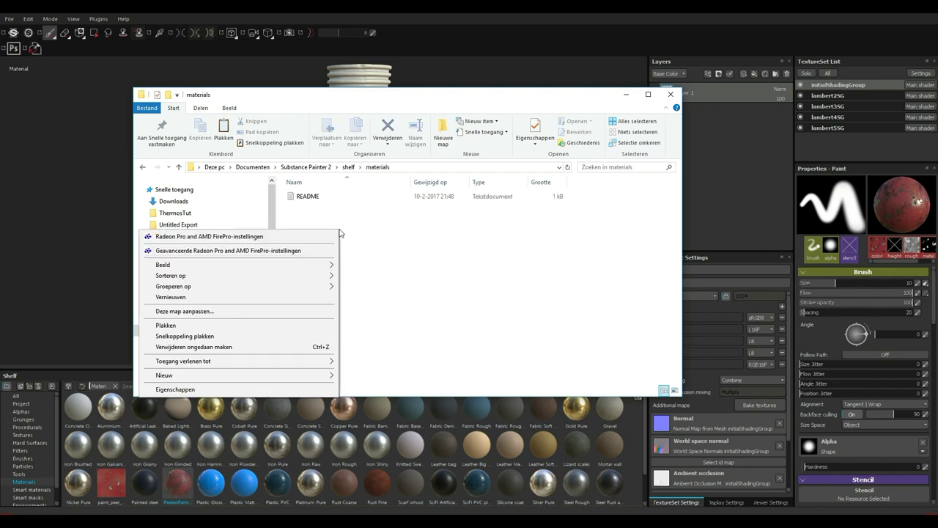
pyautogui.click(185, 329)
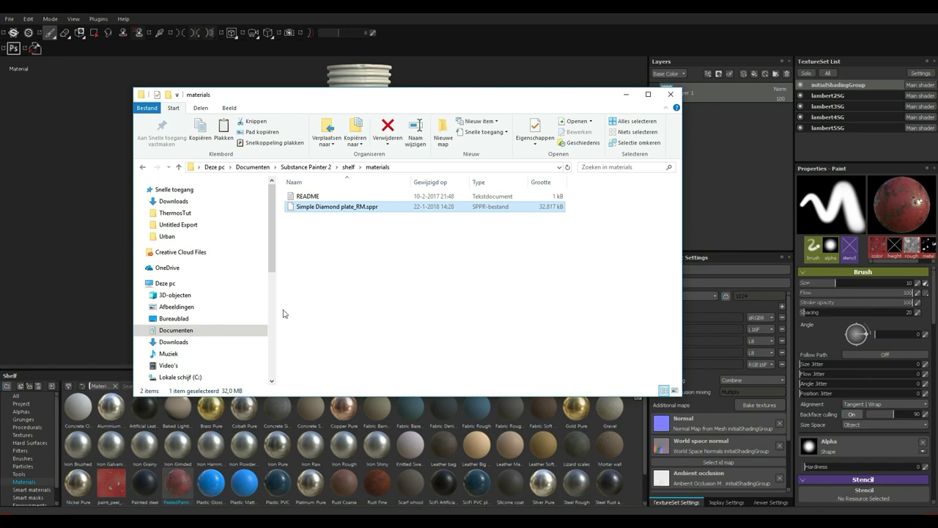
pyautogui.click(670, 94)
# Step: Search the shelf's Materials category for 'simp'
pyautogui.click(17, 473)
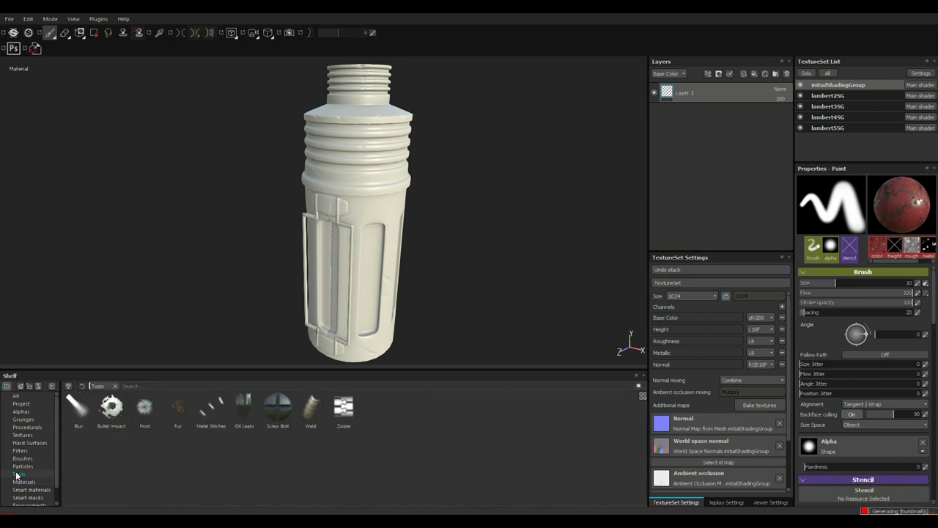
pyautogui.click(21, 481)
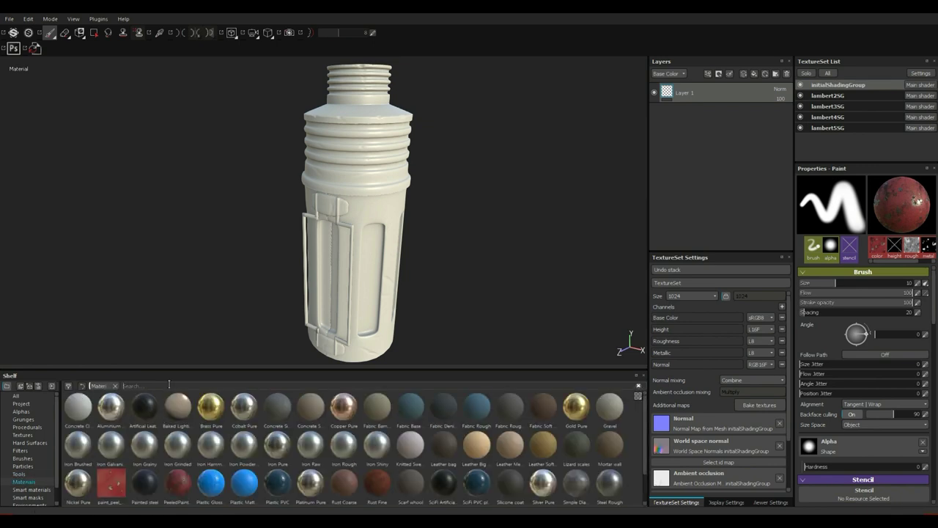
pyautogui.click(197, 383)
pyautogui.write('simpl')
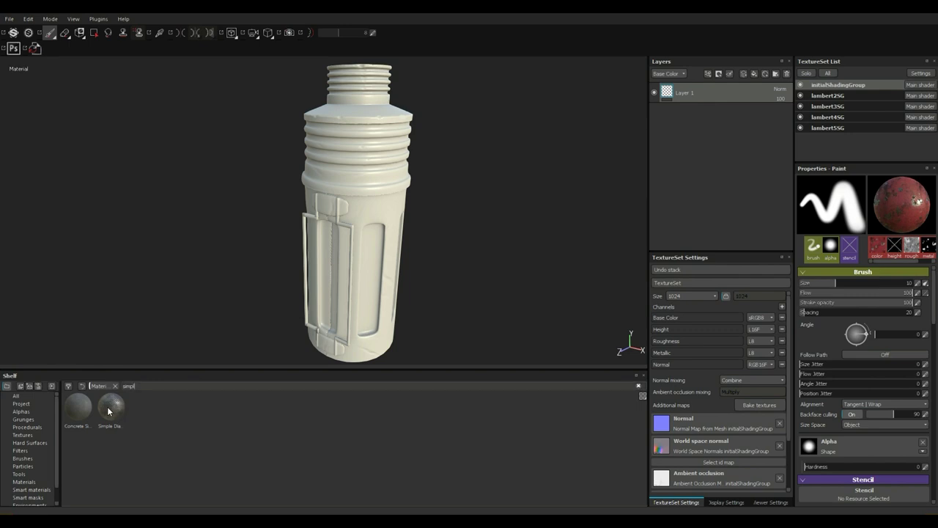
# Step: Drag the Simple Diamond plate material into the Layers panel and orbit around the bottle
pyautogui.click(110, 408)
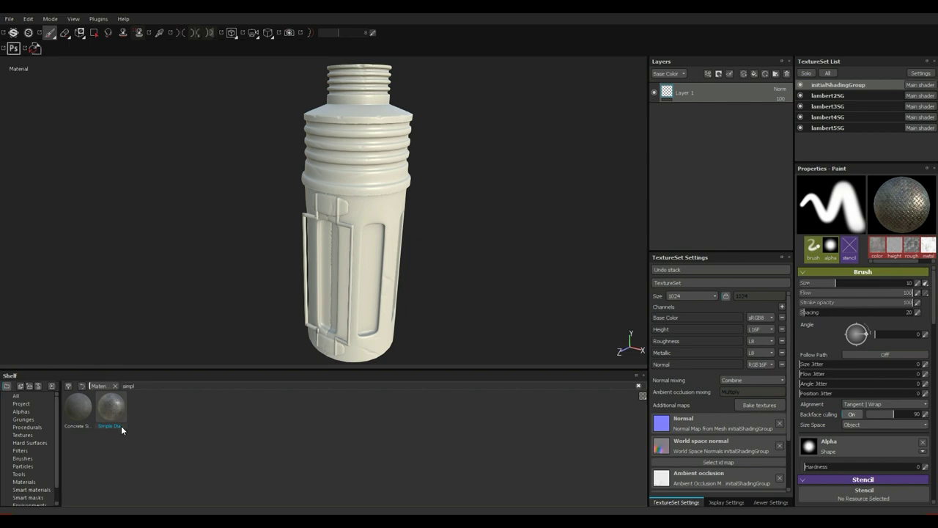
pyautogui.moveTo(123, 425)
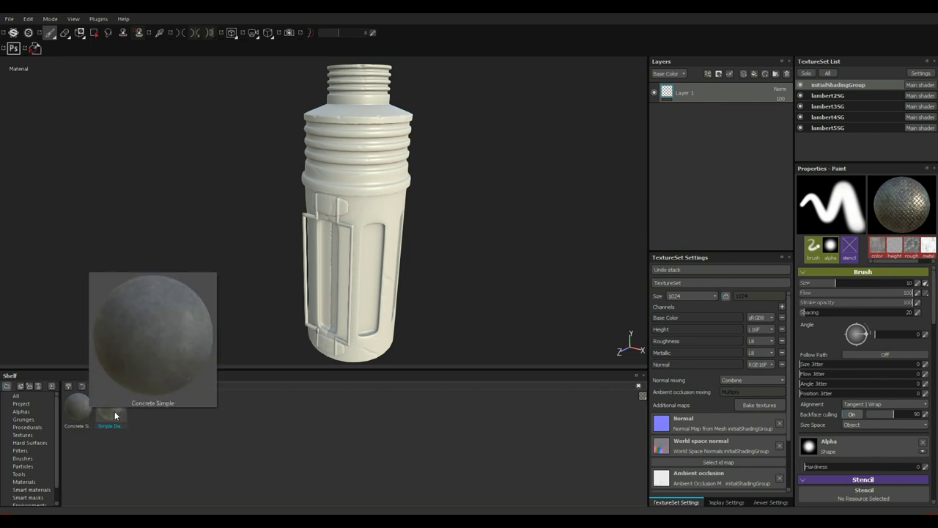
pyautogui.moveTo(118, 407); pyautogui.dragTo(720, 162)
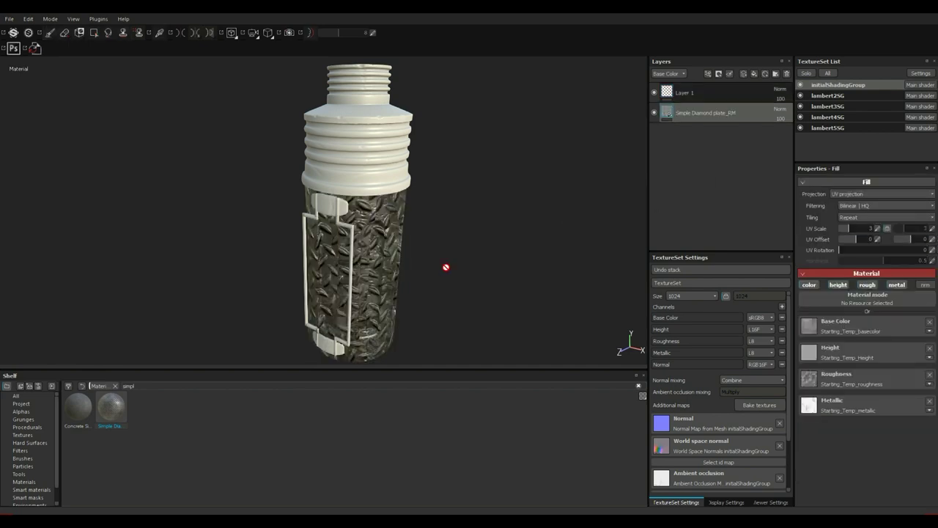
pyautogui.scroll(3, 440, 273)
pyautogui.scroll(-4, 443, 275)
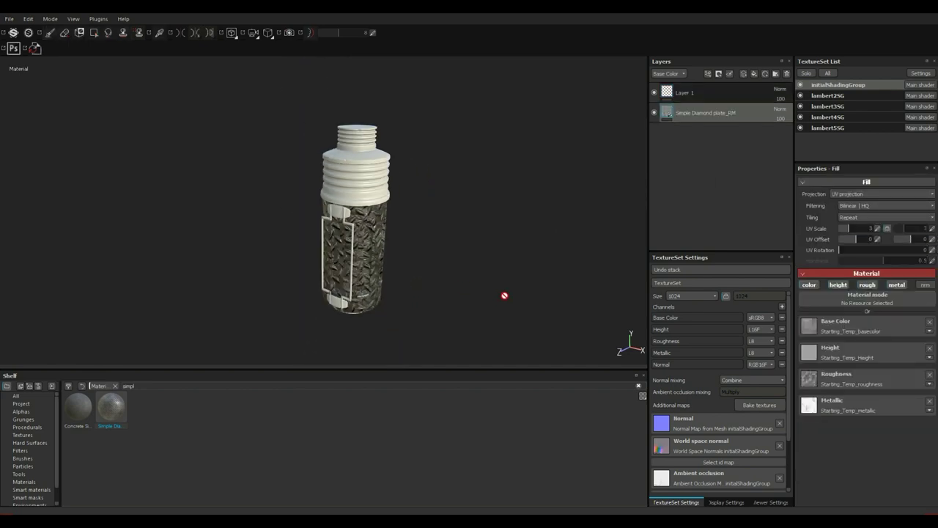
pyautogui.keyDown('alt'); pyautogui.moveTo(503, 293); pyautogui.dragTo(488, 279); pyautogui.keyUp('alt')
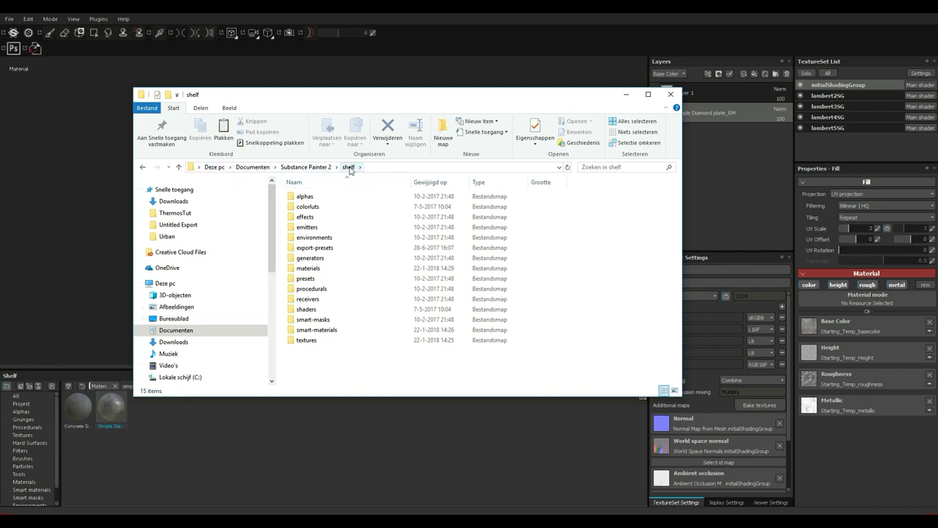
# Step: Highlight the textures, materials and smart-materials subfolders of the shelf folder in turn
pyautogui.click(317, 342)
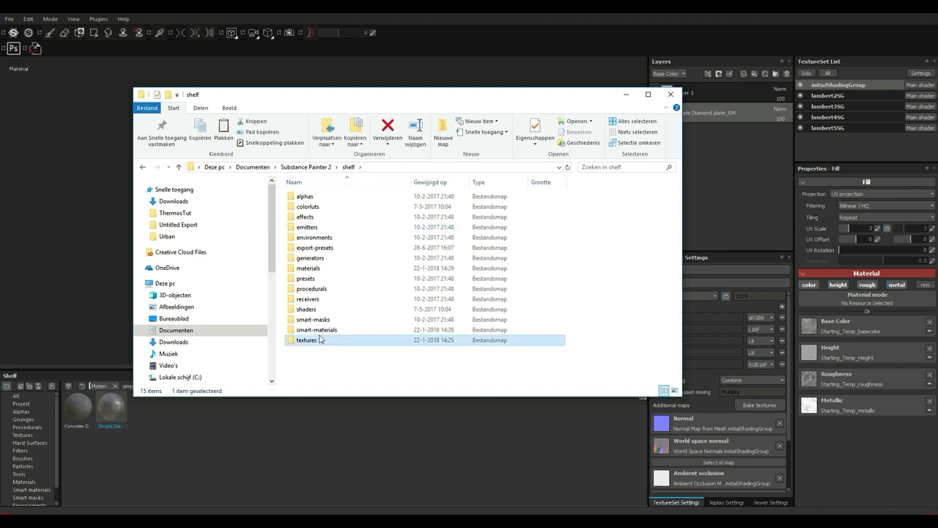
pyautogui.click(328, 273)
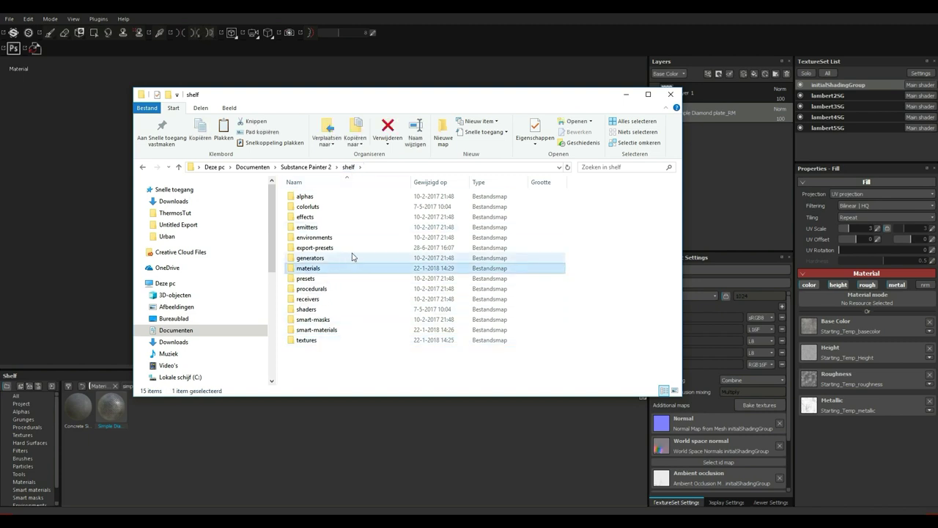
pyautogui.click(343, 332)
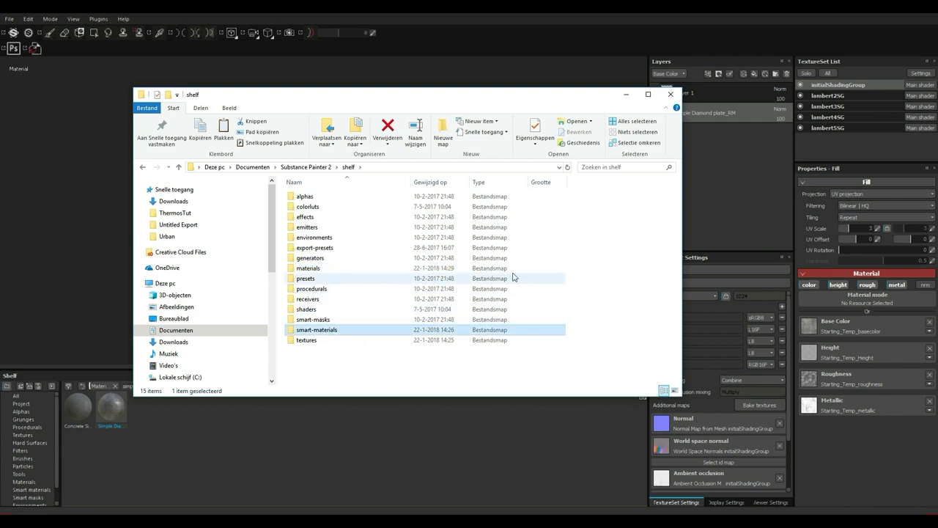